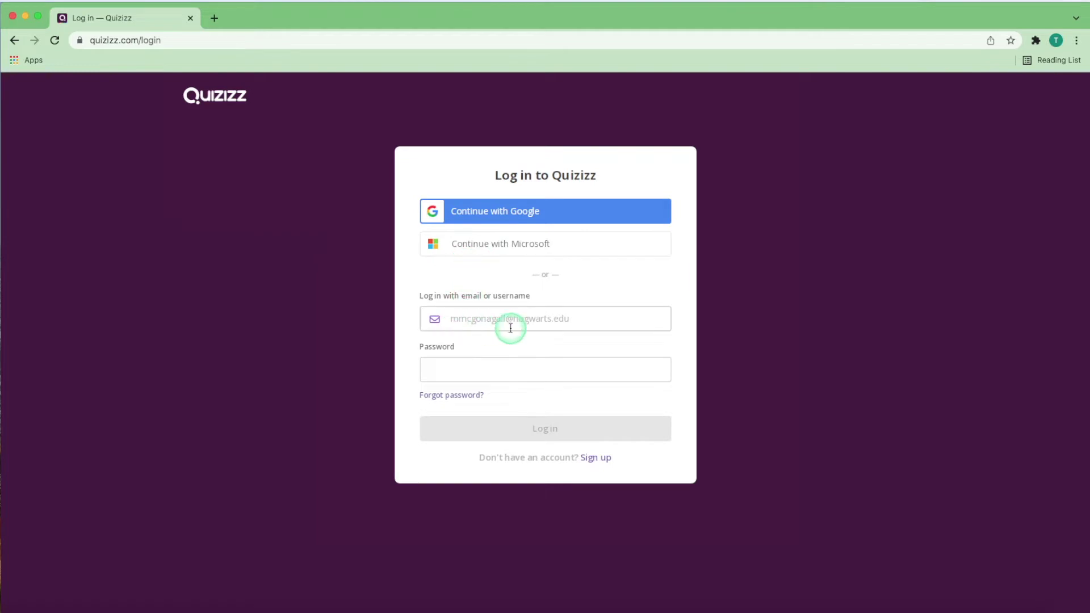
# - Sign up, then browse the home page's quiz rows down and back to the top
pyautogui.click(595, 458)
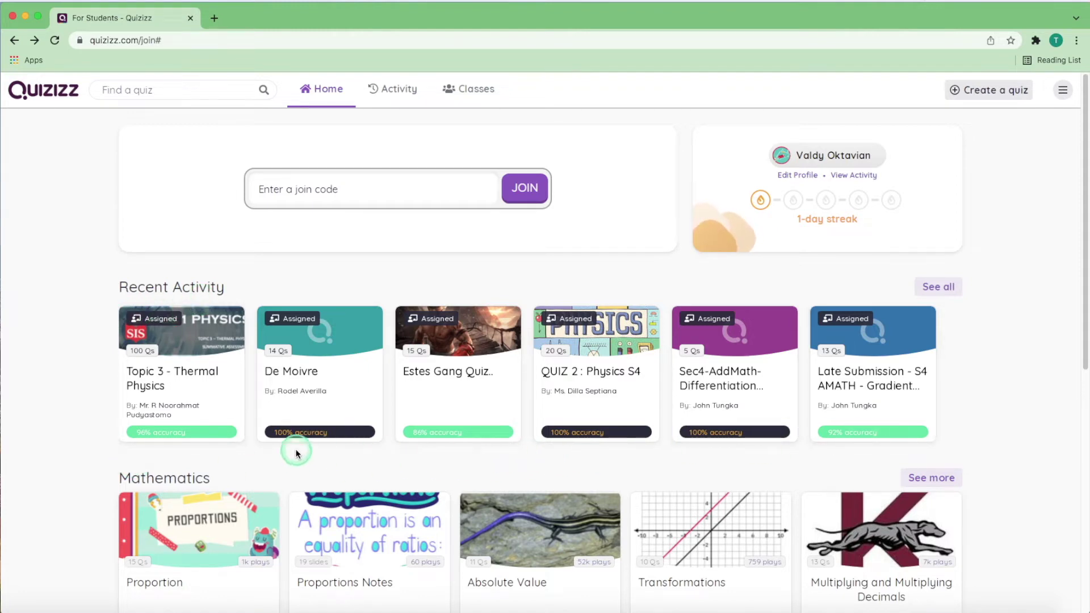
pyautogui.scroll(-3, 301, 445)
pyautogui.scroll(-10, 305, 446)
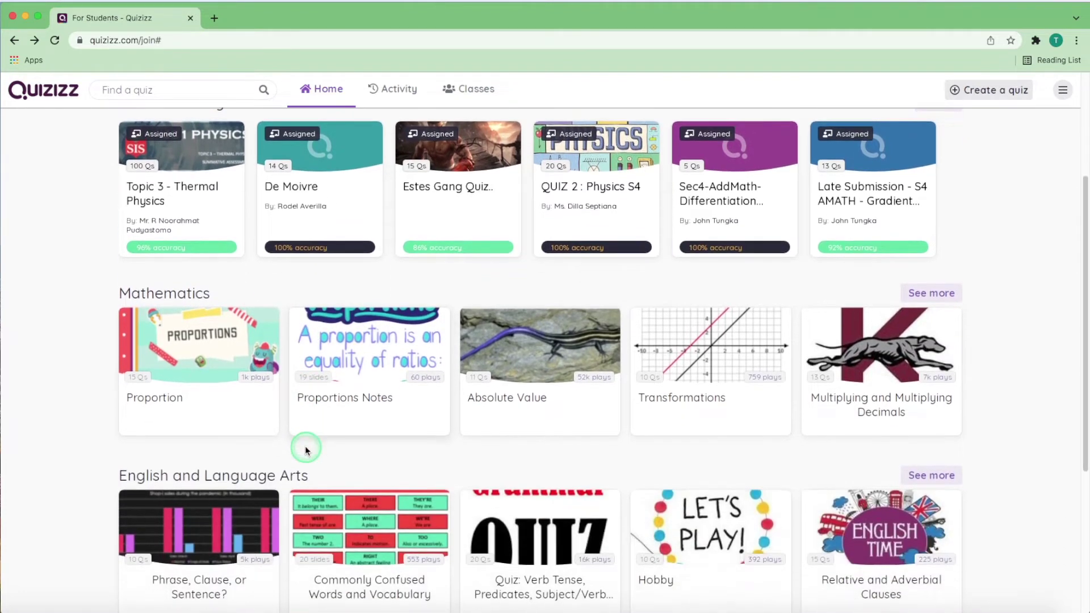
pyautogui.scroll(-12, 306, 451)
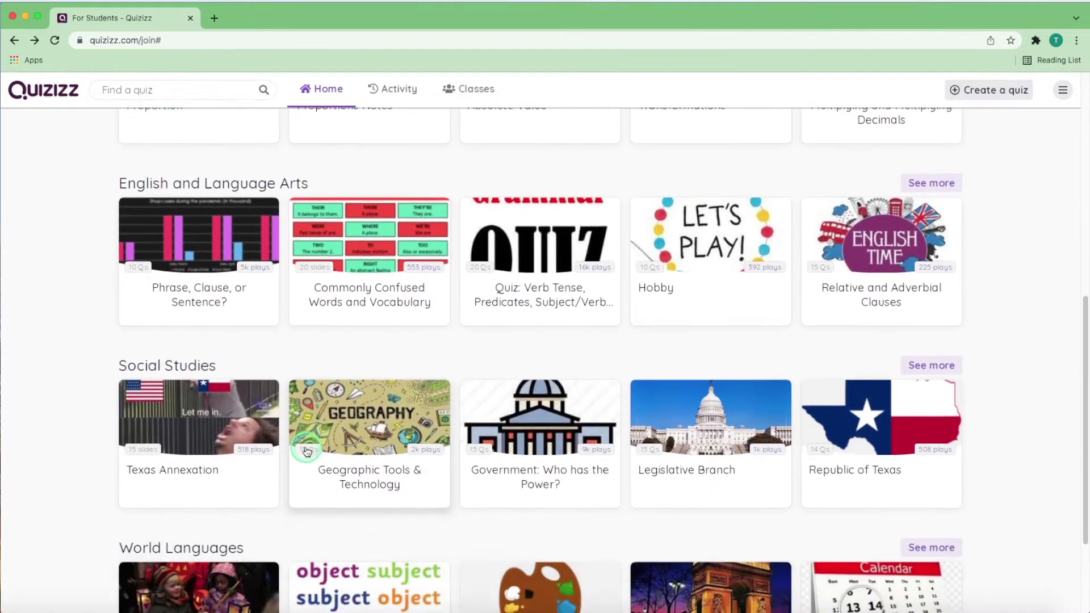
pyautogui.scroll(-11, 305, 452)
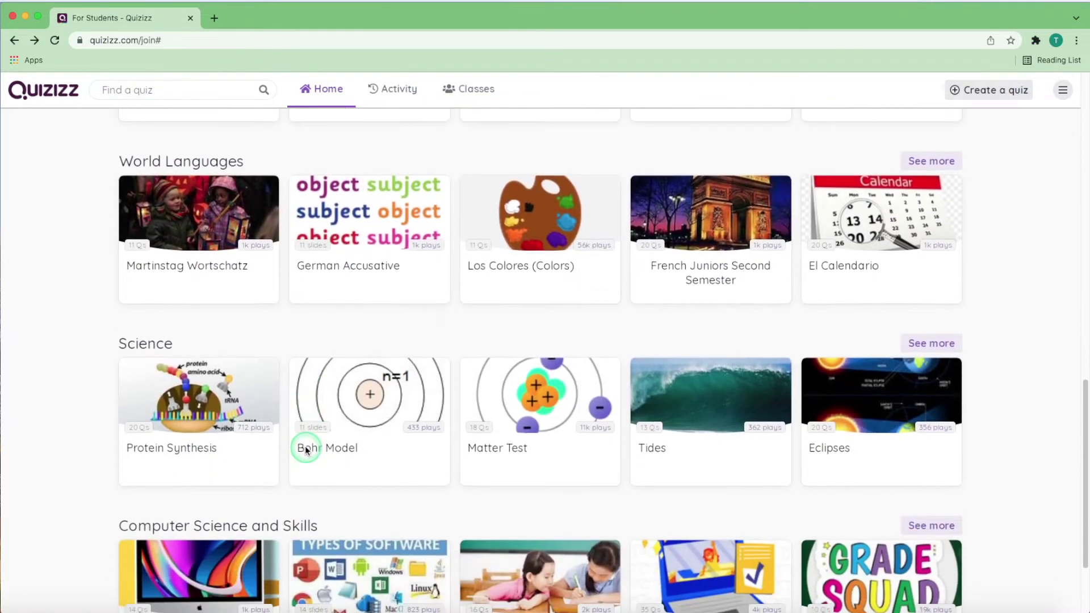
pyautogui.scroll(-12, 304, 447)
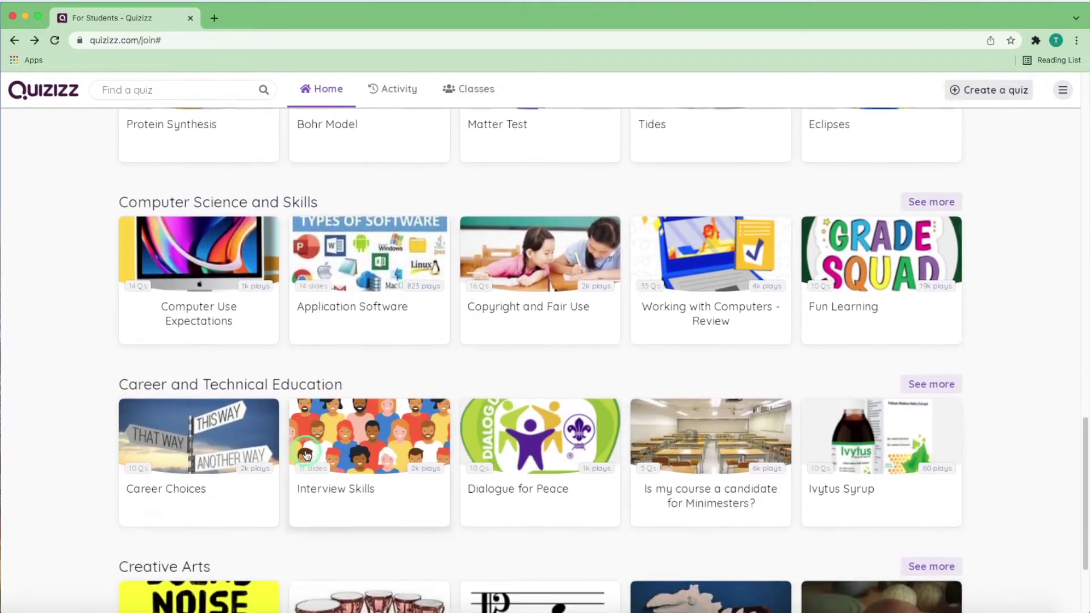
pyautogui.scroll(-1, 308, 456)
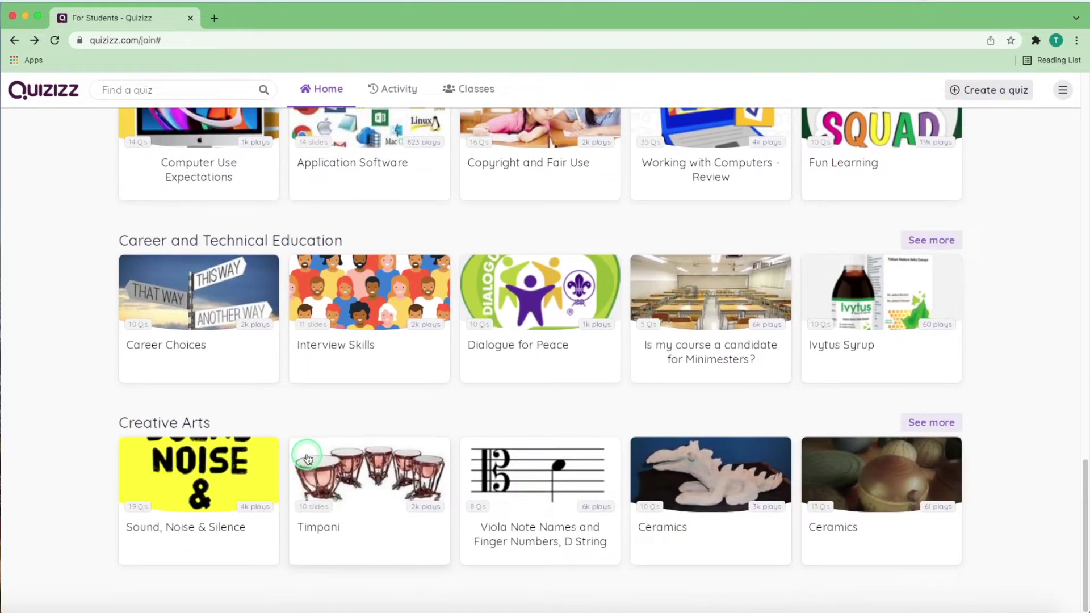
pyautogui.scroll(4, 343, 398)
pyautogui.scroll(11, 345, 399)
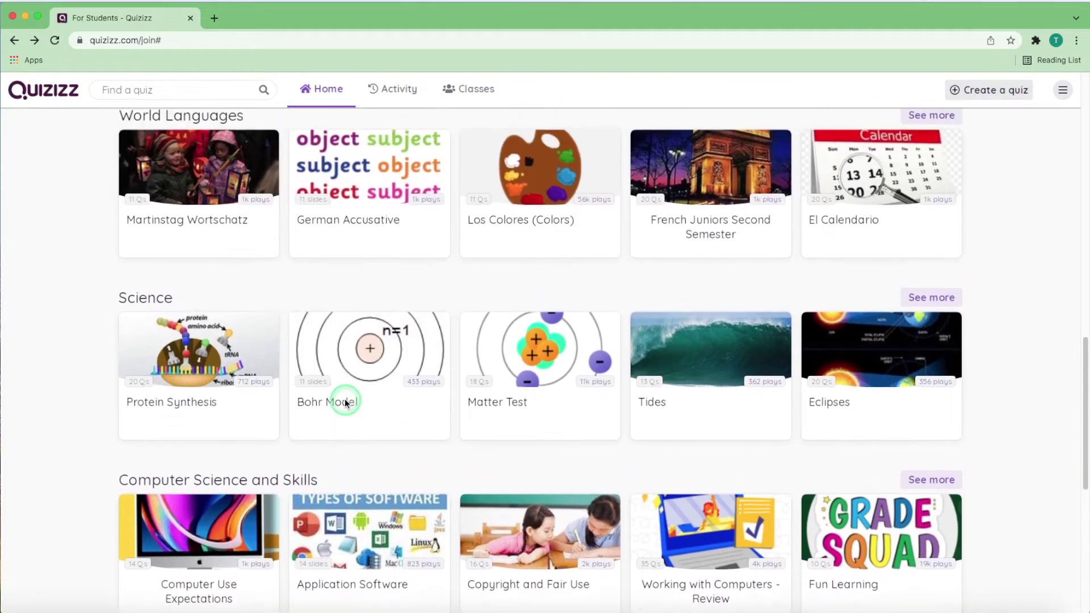
pyautogui.scroll(20, 345, 402)
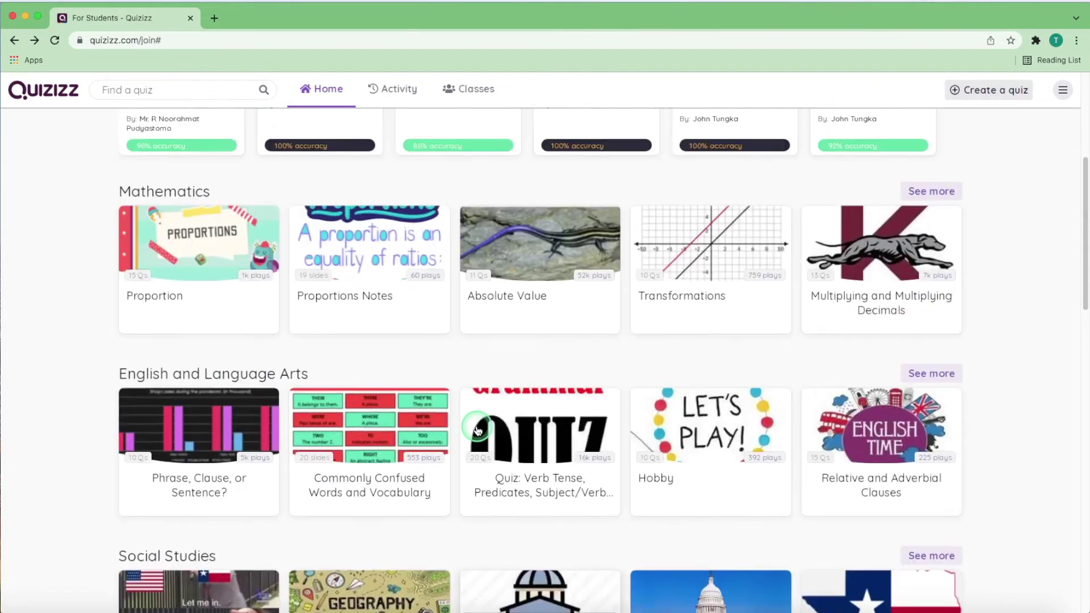
pyautogui.scroll(10, 478, 430)
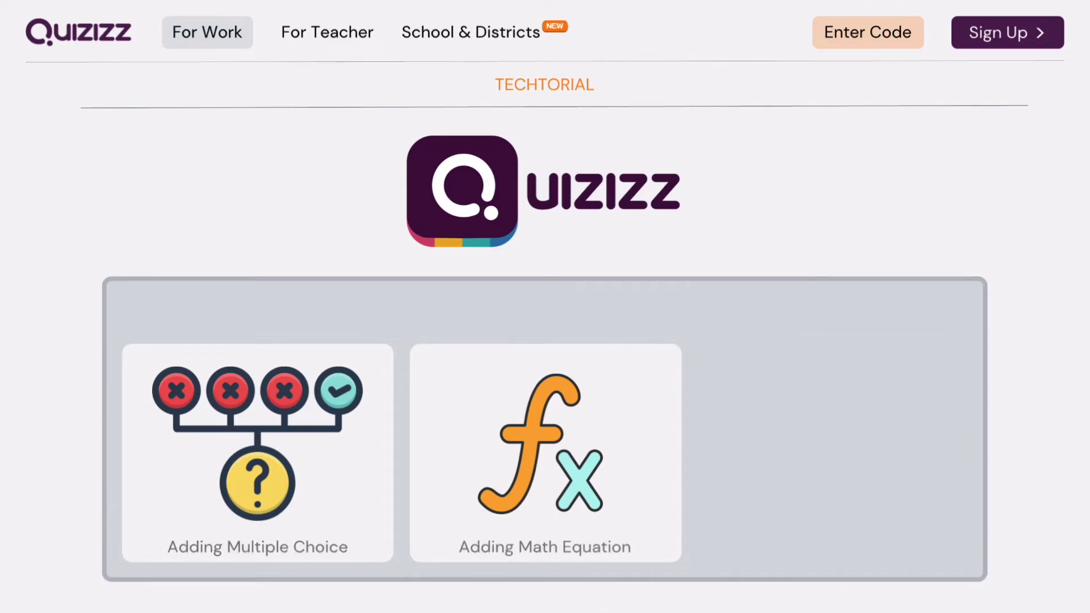
# - Create a new quiz named 'Math Quiz' tagged with the Mathematics subject
pyautogui.click(497, 339)
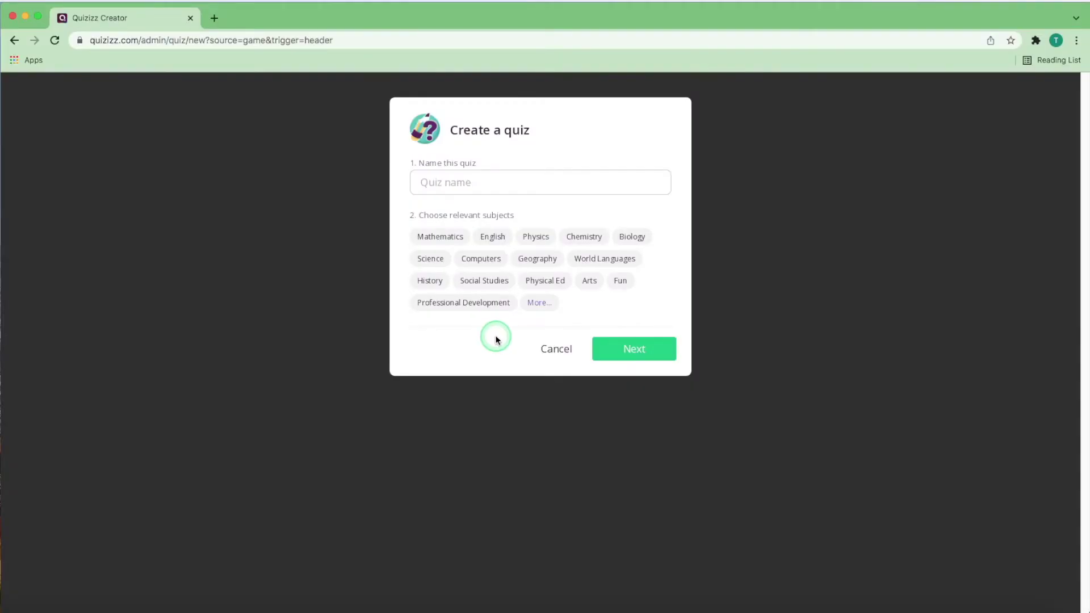
pyautogui.click(497, 191)
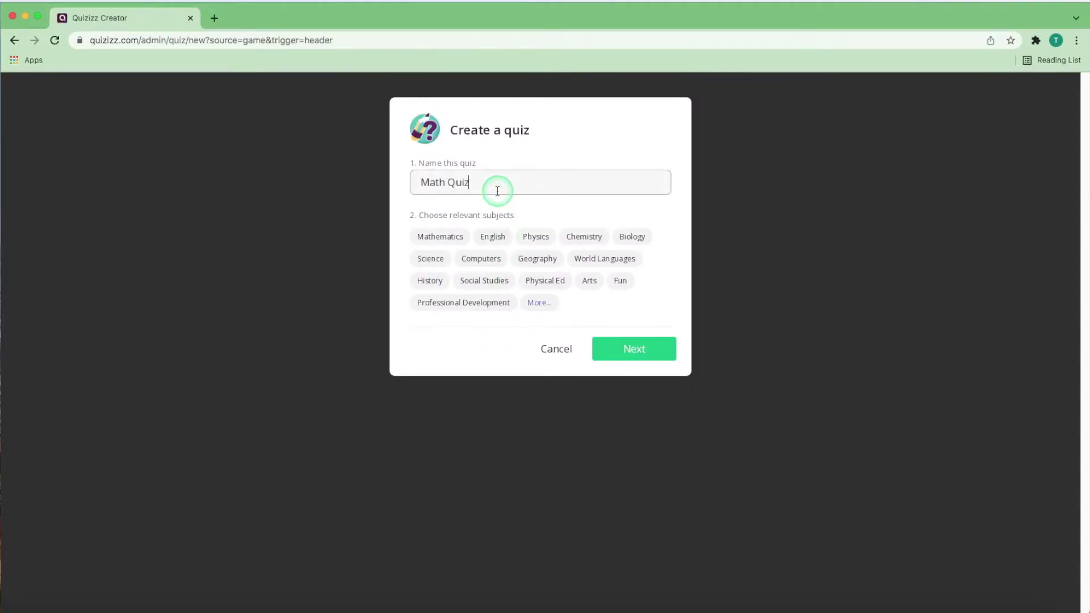
pyautogui.click(439, 237)
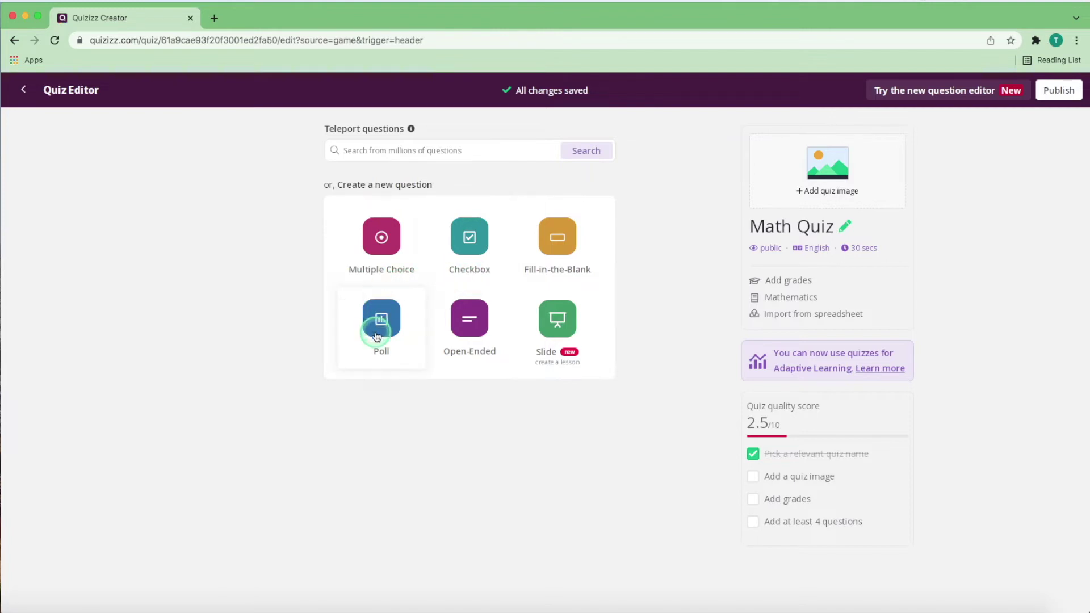
pyautogui.click(374, 267)
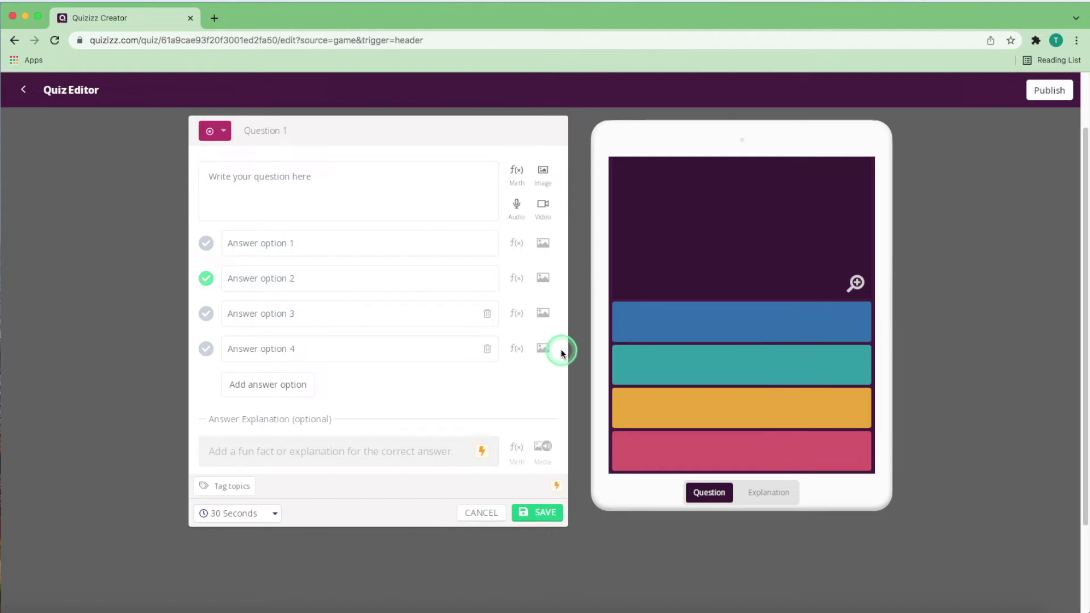
pyautogui.click(250, 514)
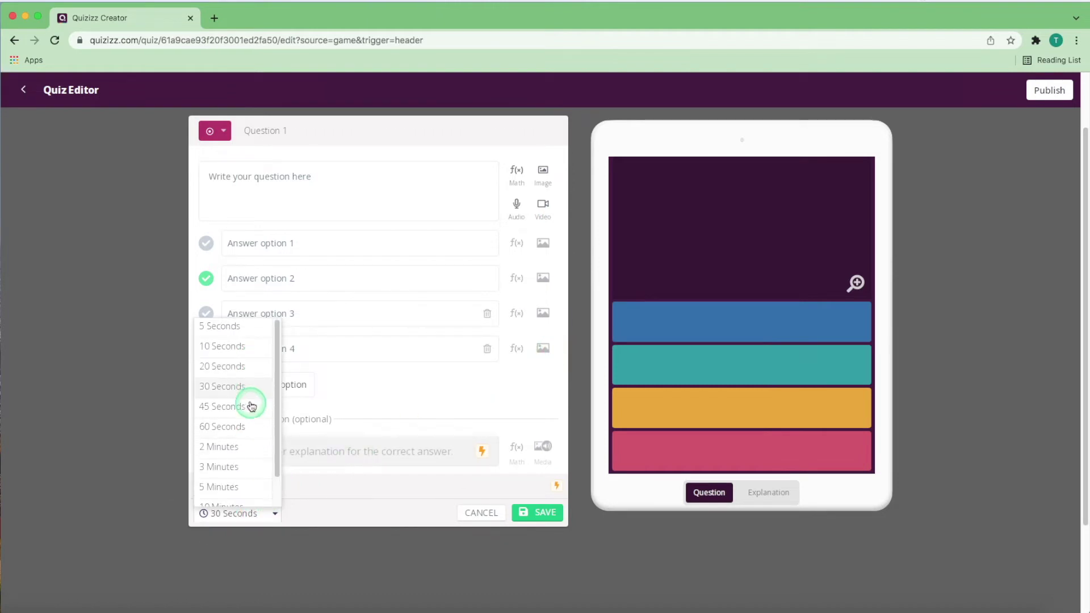
pyautogui.click(245, 428)
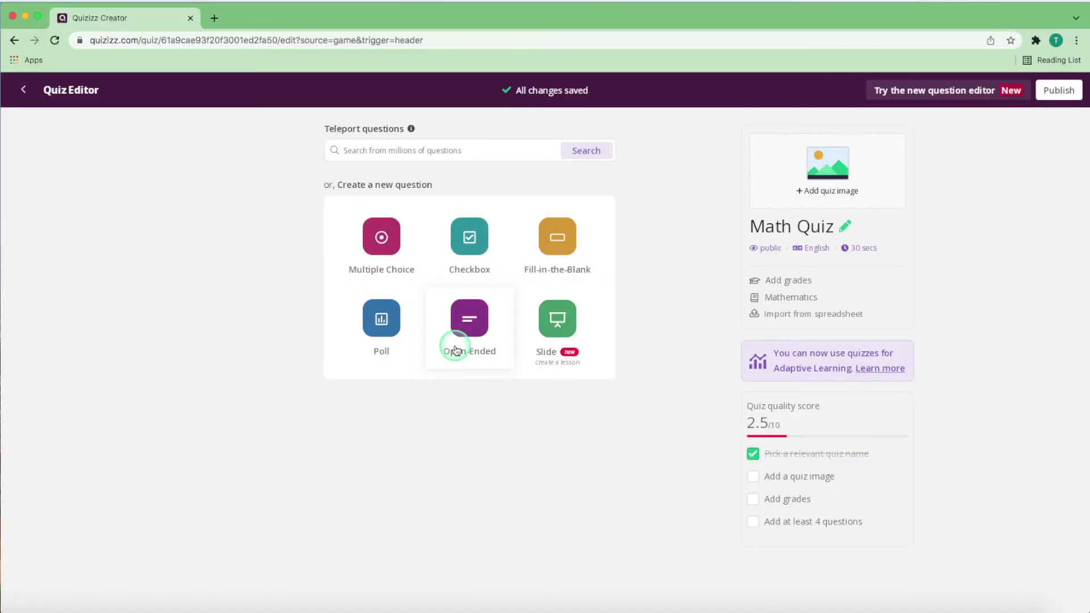
# - Try a checkbox question with options 2 and 3 marked correct, then discard it
pyautogui.click(463, 260)
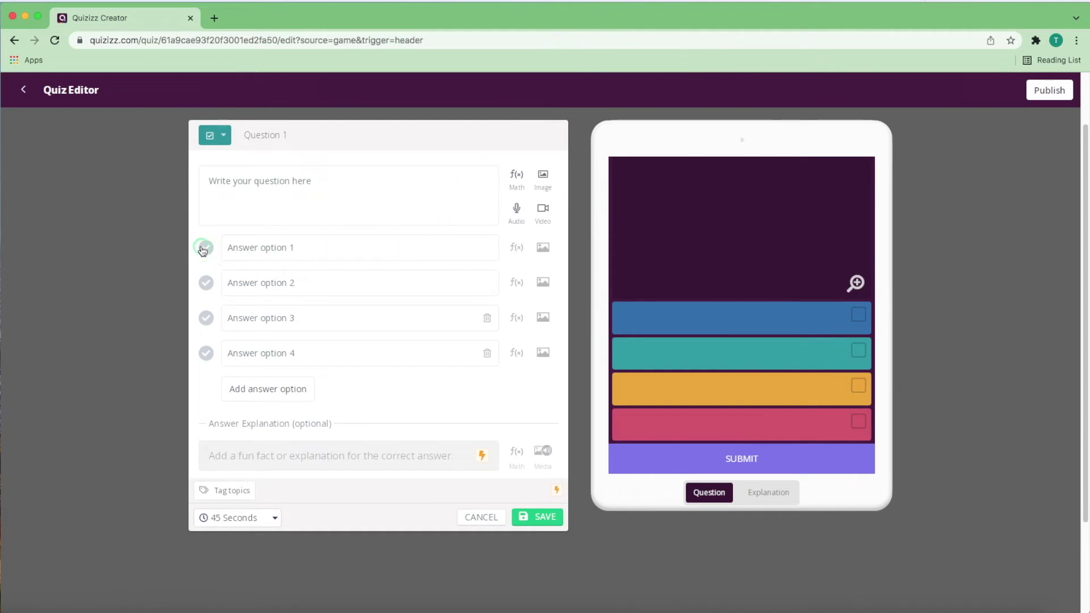
pyautogui.click(207, 283)
pyautogui.click(206, 318)
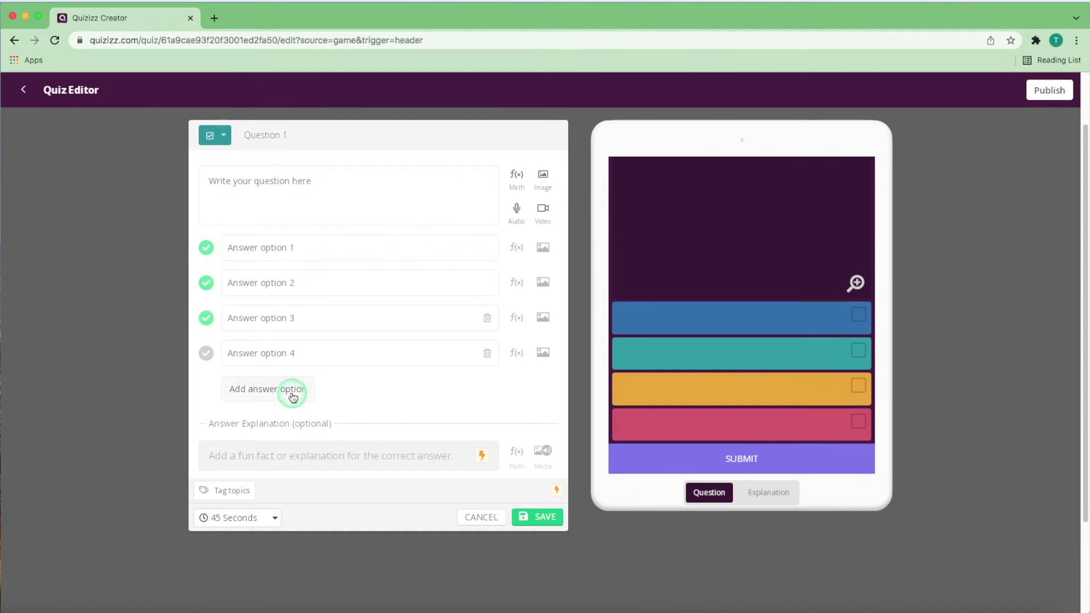
pyautogui.click(482, 517)
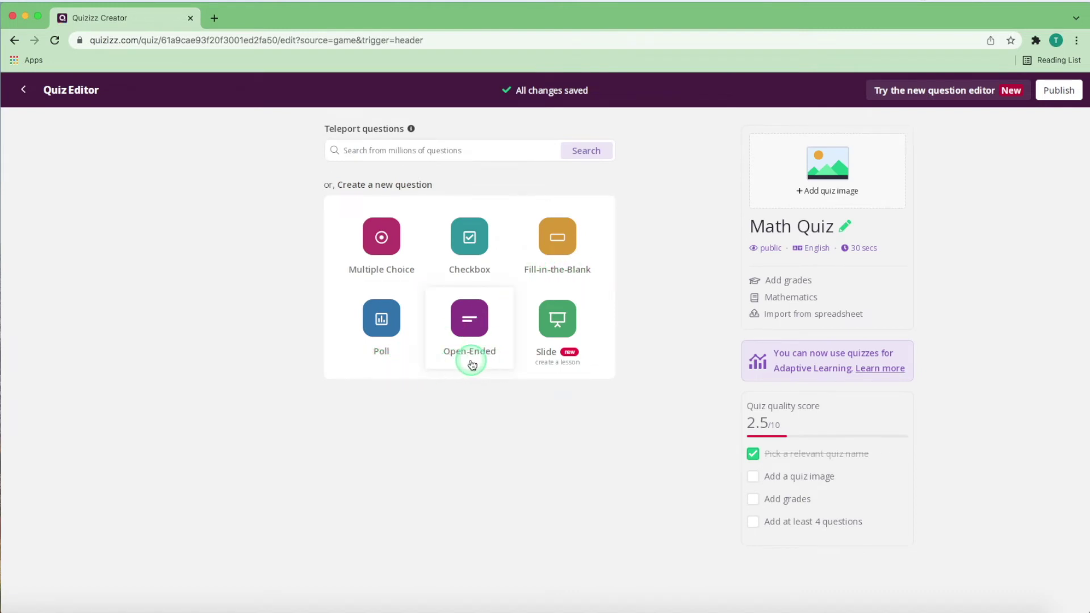
# - Draft a fill-in-the-blank question with exact answer matching, discard it, and start a poll
pyautogui.click(547, 264)
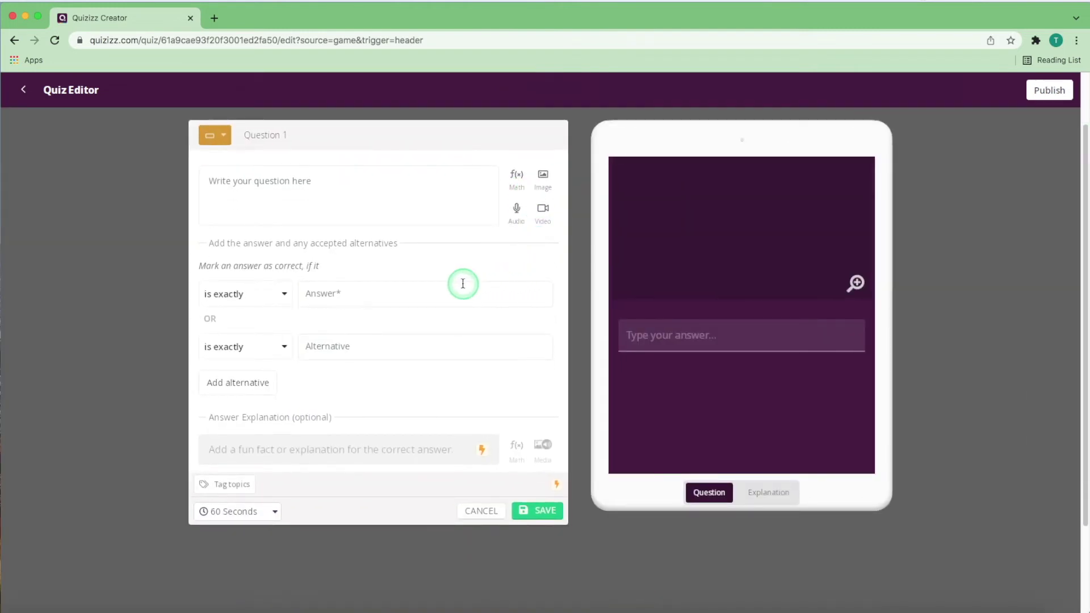
pyautogui.click(307, 199)
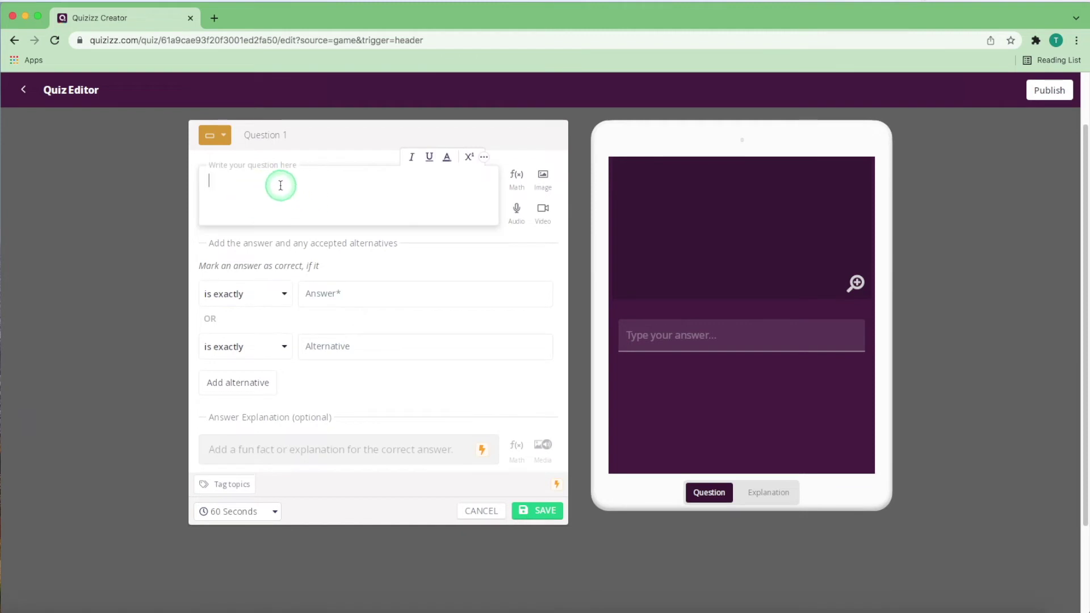
pyautogui.click(318, 295)
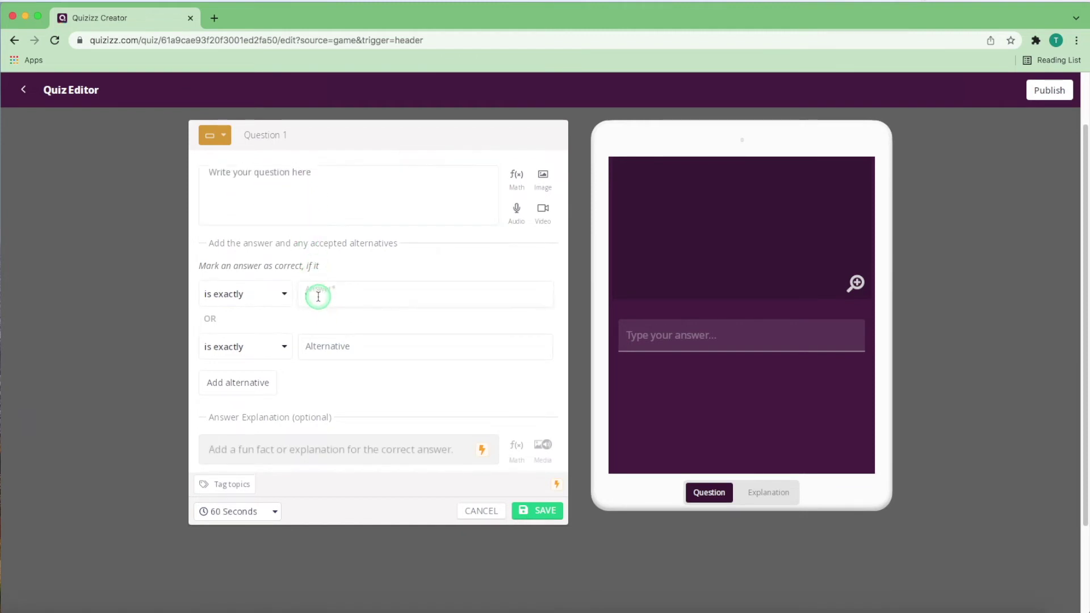
pyautogui.click(330, 357)
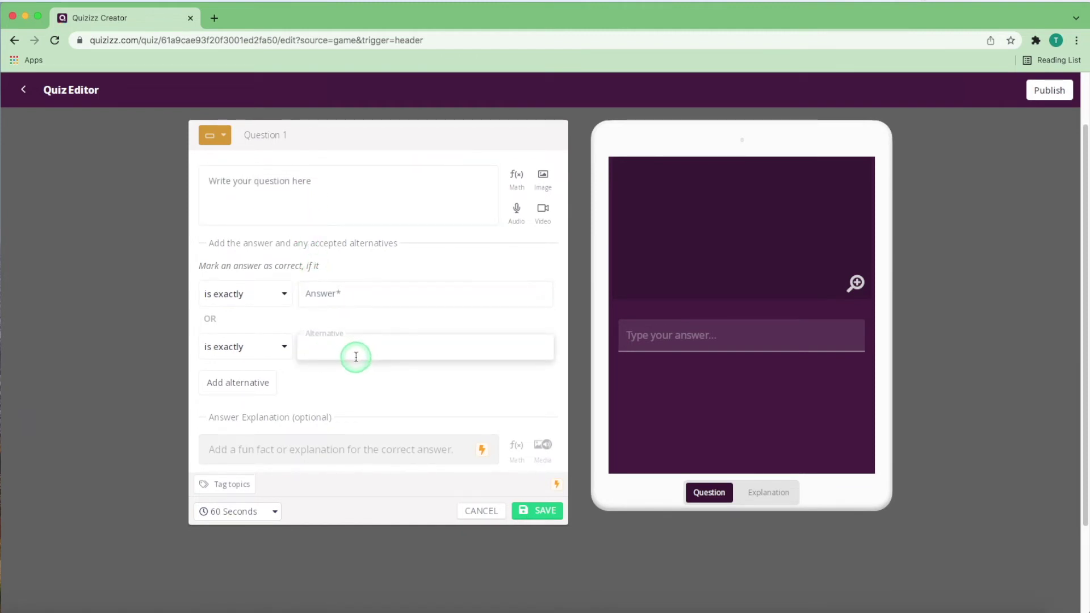
pyautogui.click(280, 296)
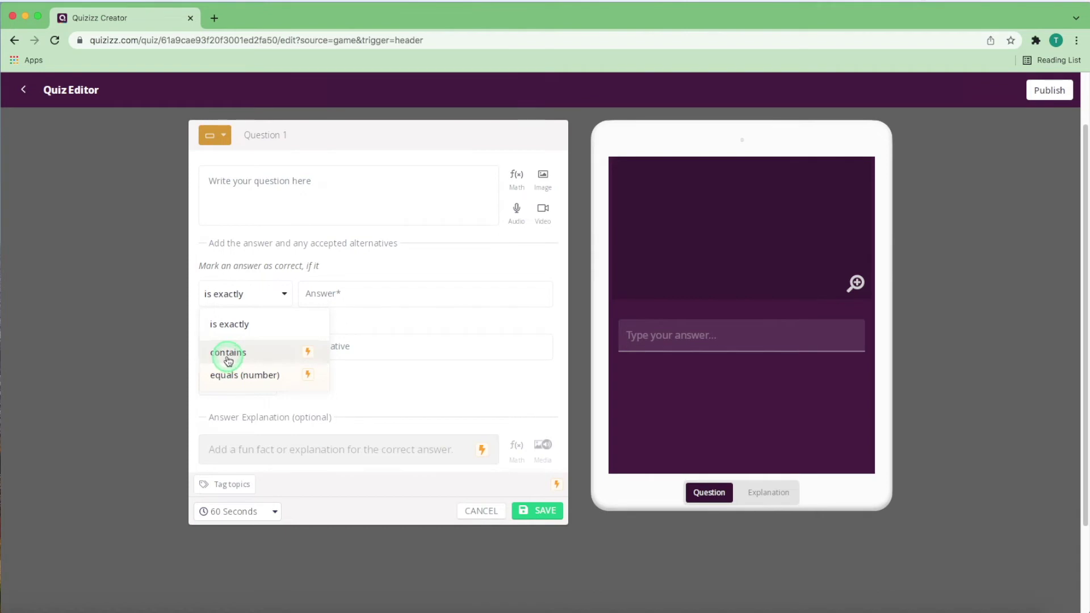
pyautogui.click(246, 336)
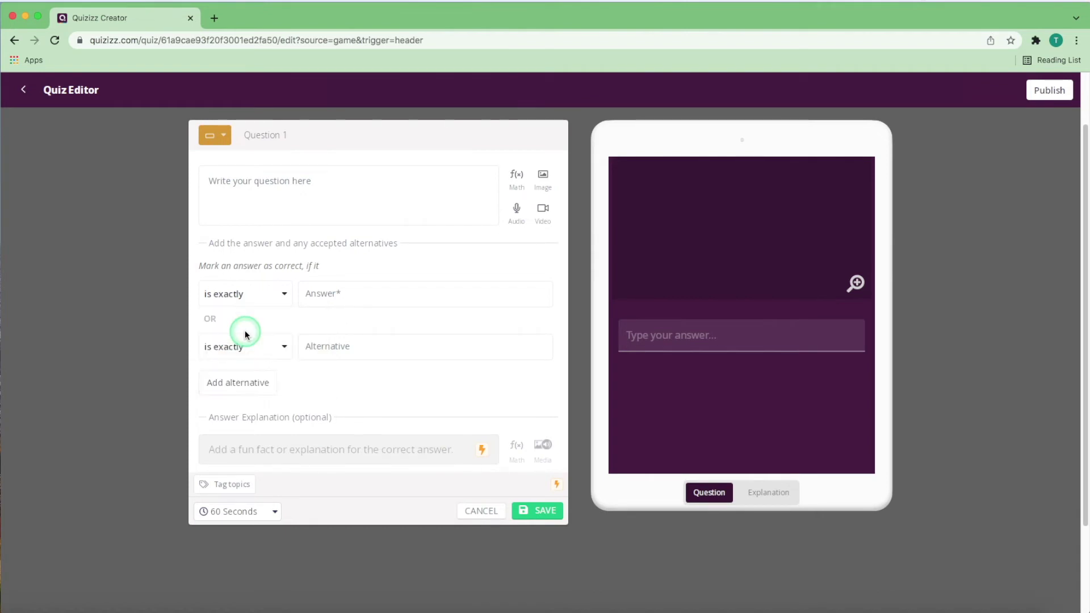
pyautogui.click(483, 511)
pyautogui.click(355, 329)
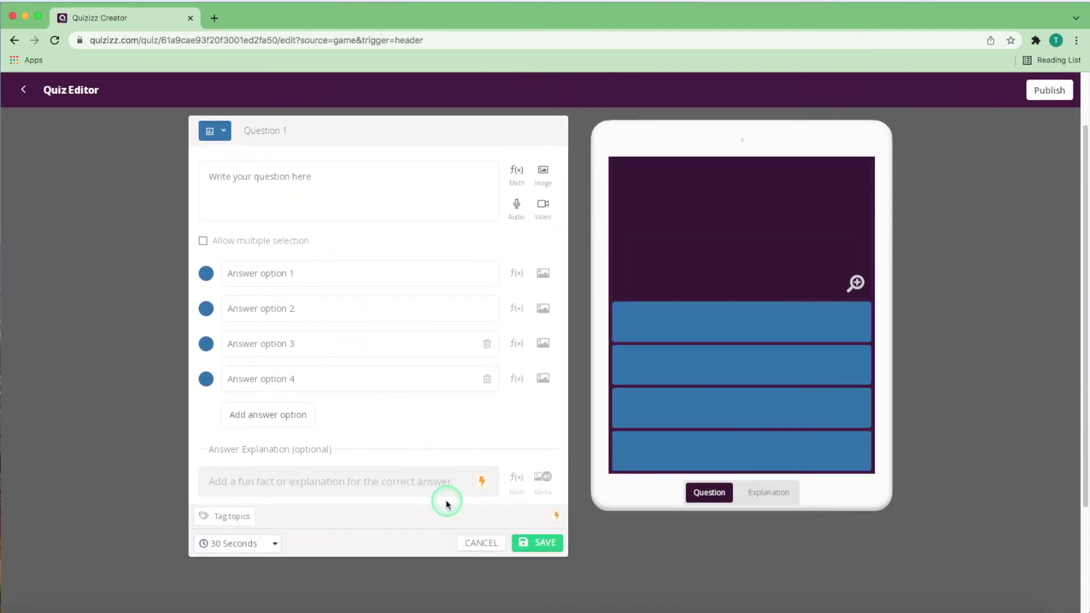
# - Discard the poll draft, then open and discard an open-ended question draft
pyautogui.click(490, 543)
pyautogui.click(386, 305)
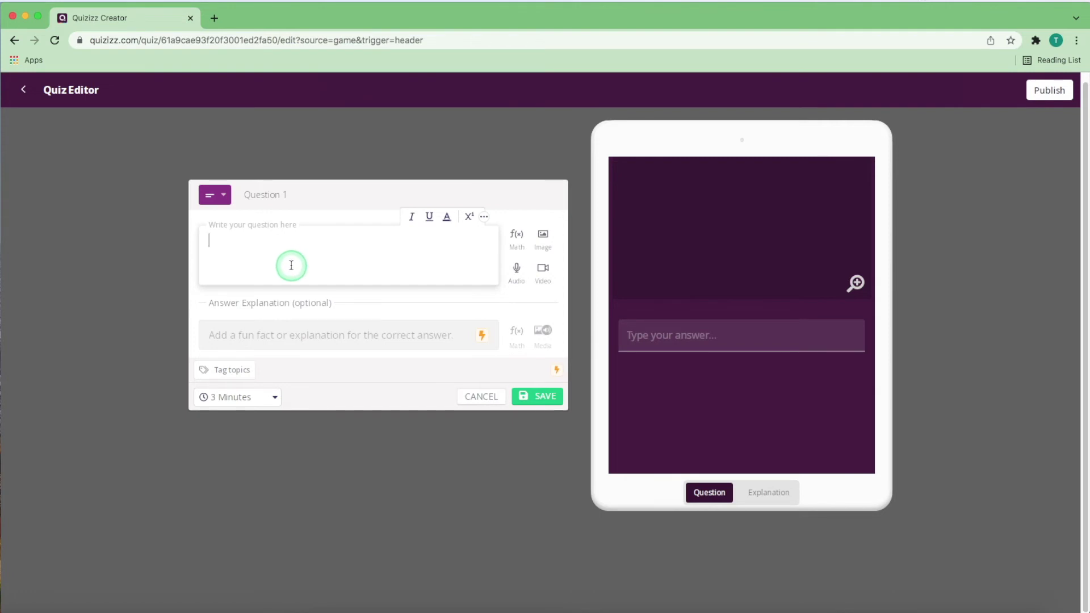
pyautogui.click(476, 398)
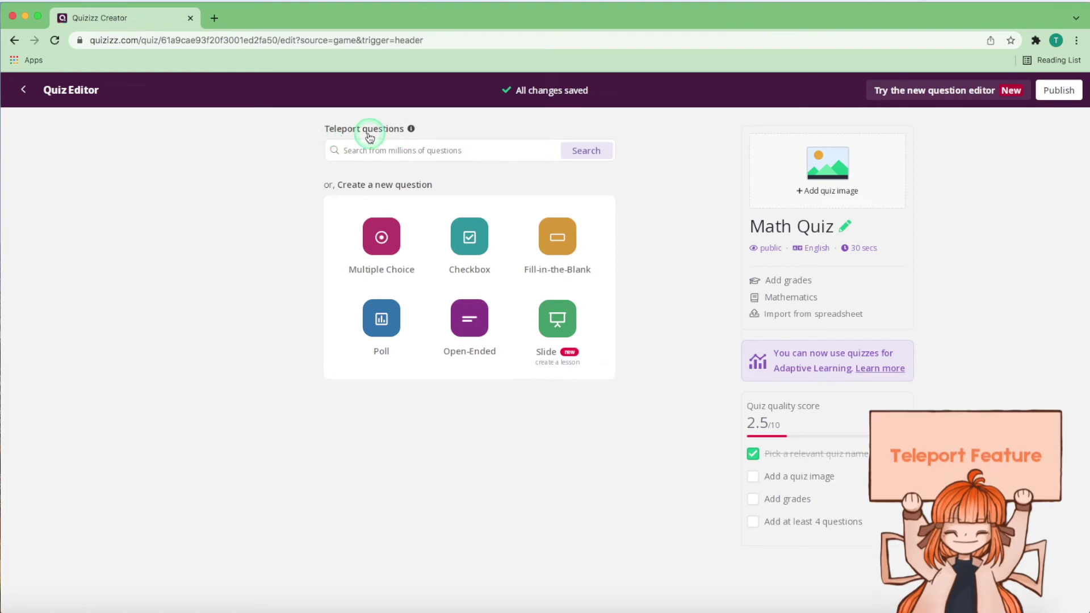
# - Teleport '26 + 22 =' (answer 48) from the first 'Math Quiz' search result
pyautogui.click(389, 153)
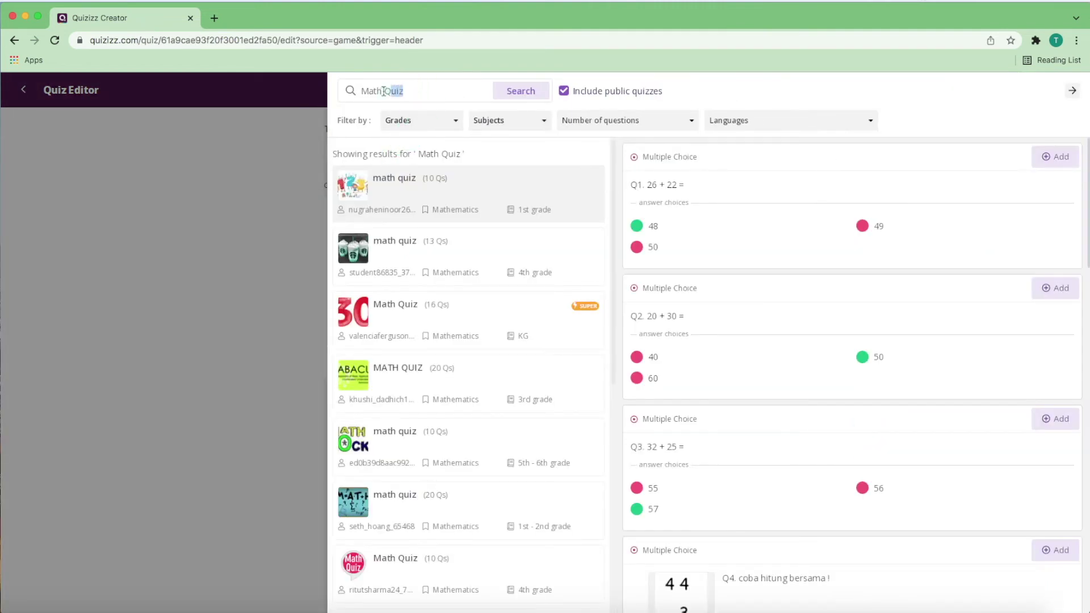
pyautogui.click(521, 94)
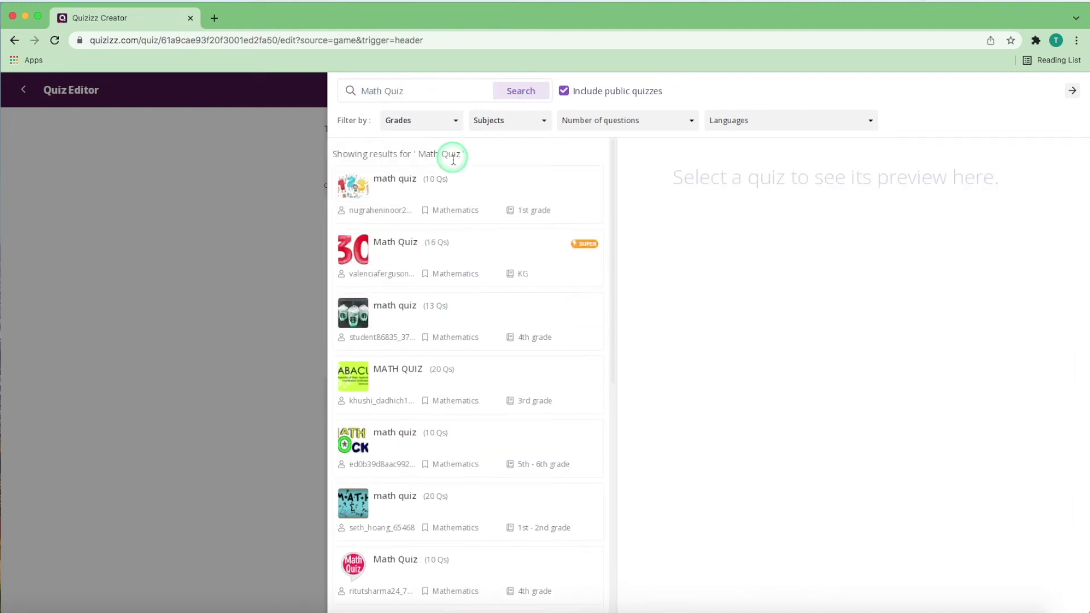
pyautogui.click(396, 183)
pyautogui.click(1059, 152)
pyautogui.click(296, 302)
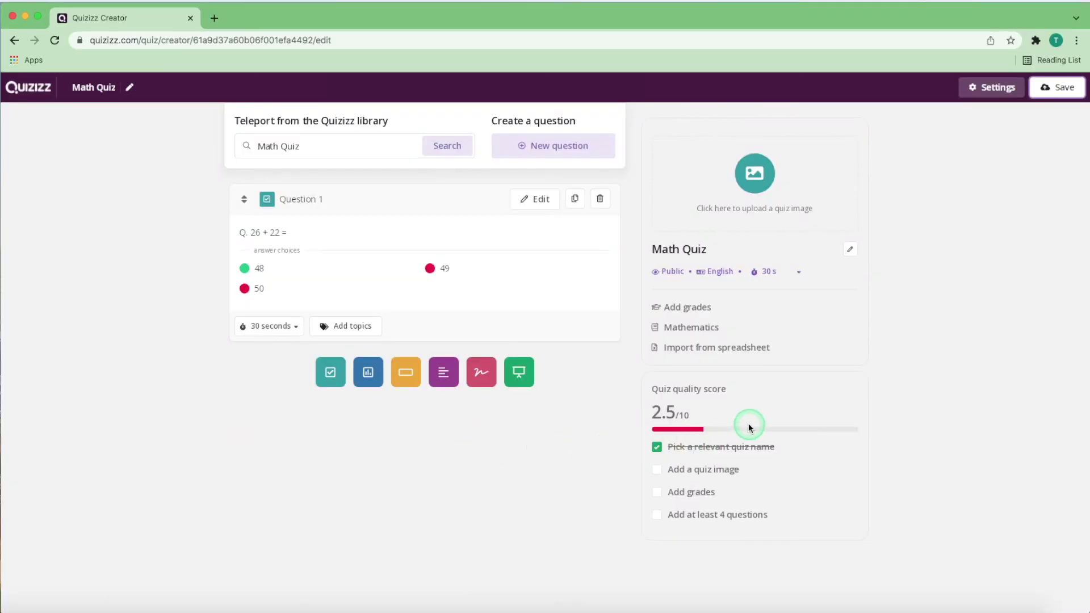
# - Save the quiz and upload a picture as its title image in Quiz settings
pyautogui.click(1044, 91)
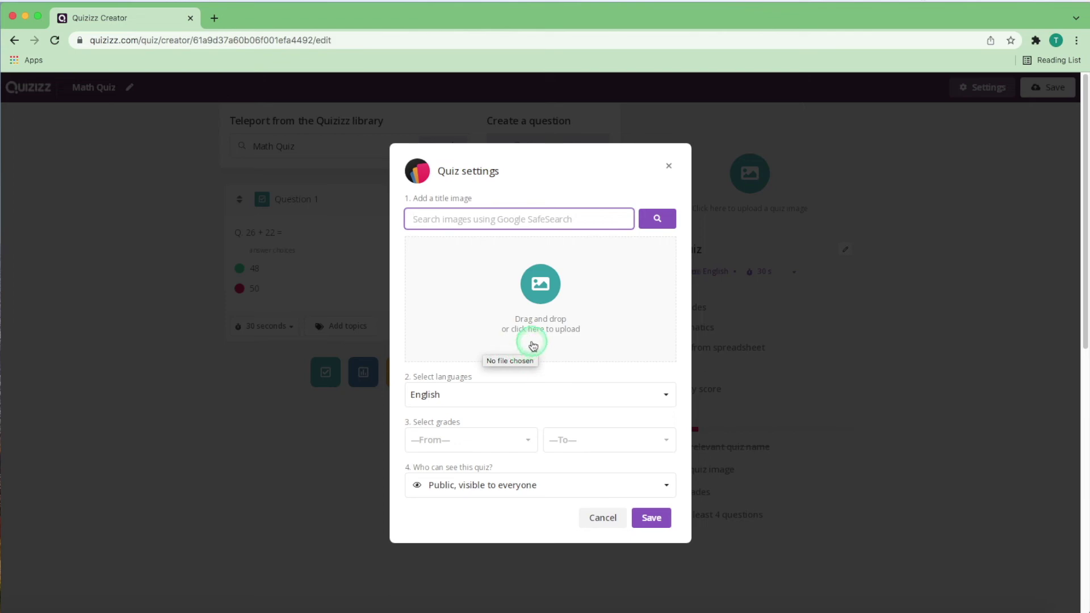
pyautogui.click(532, 309)
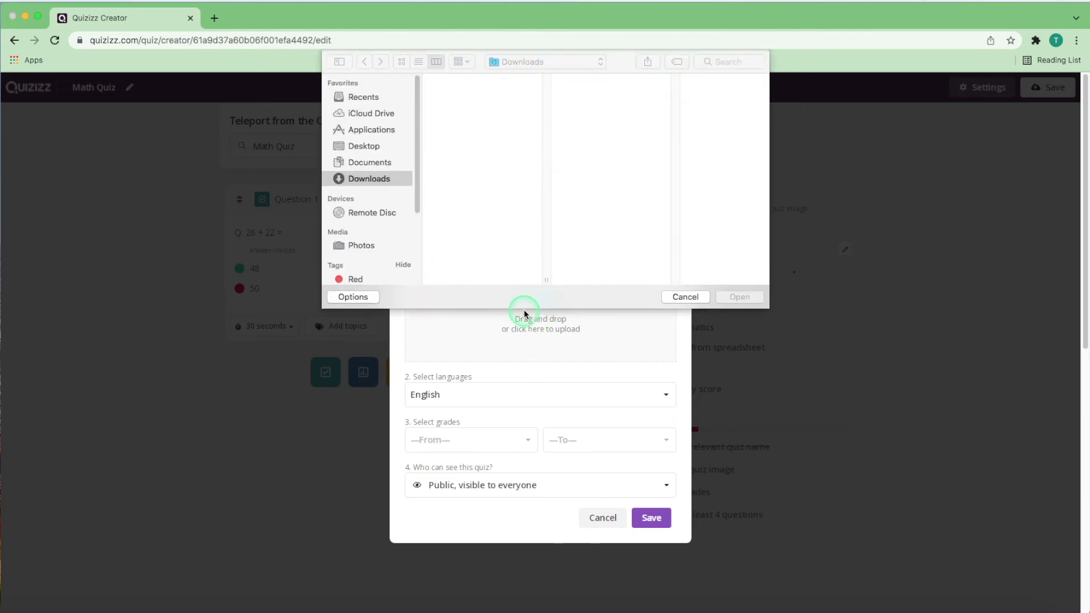
pyautogui.doubleClick(488, 215)
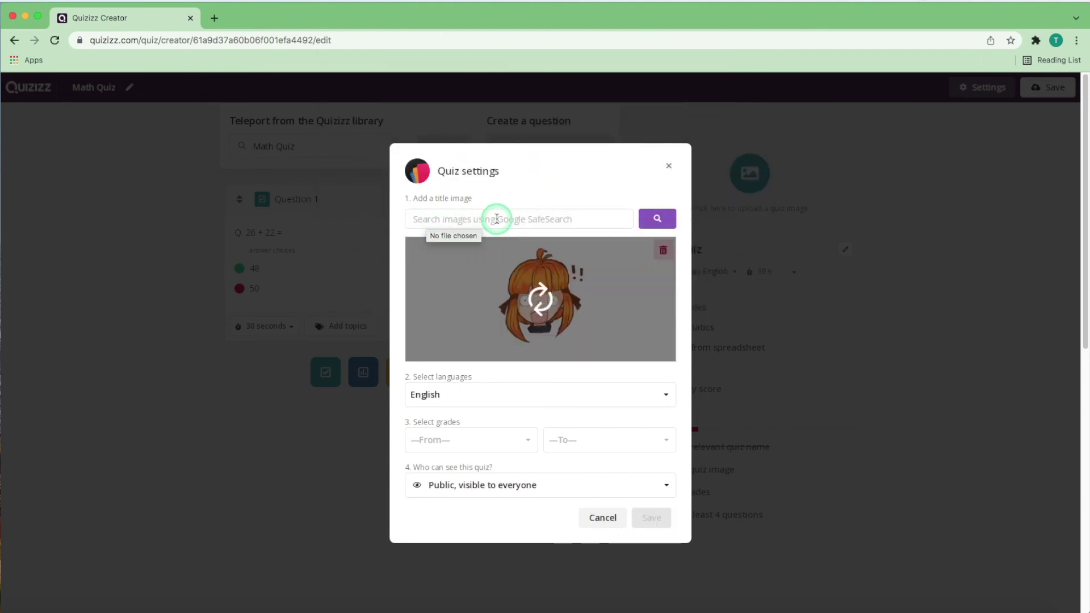
pyautogui.click(431, 219)
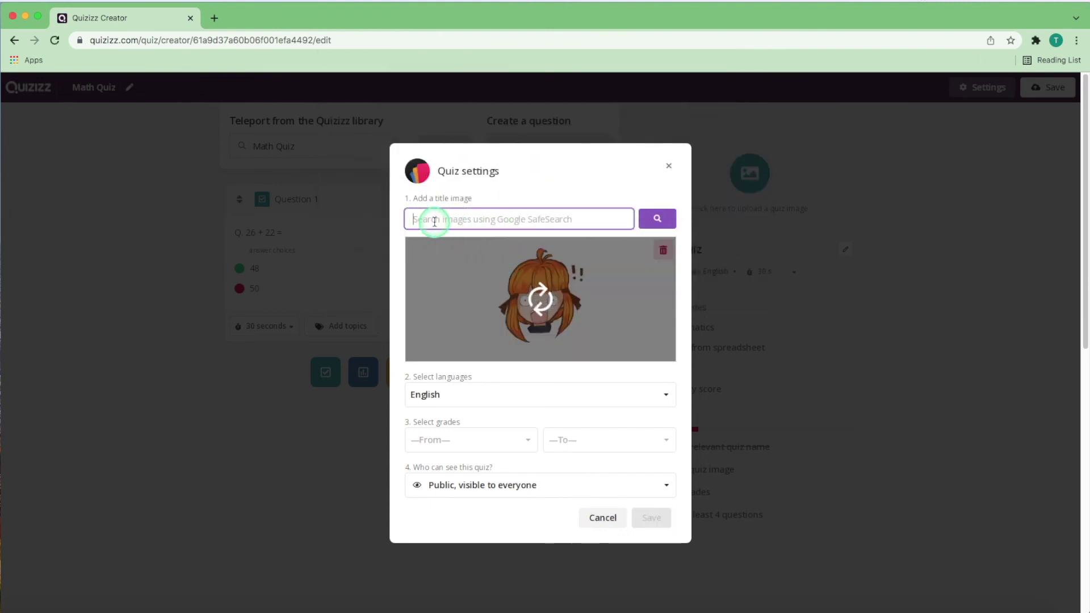
pyautogui.click(471, 378)
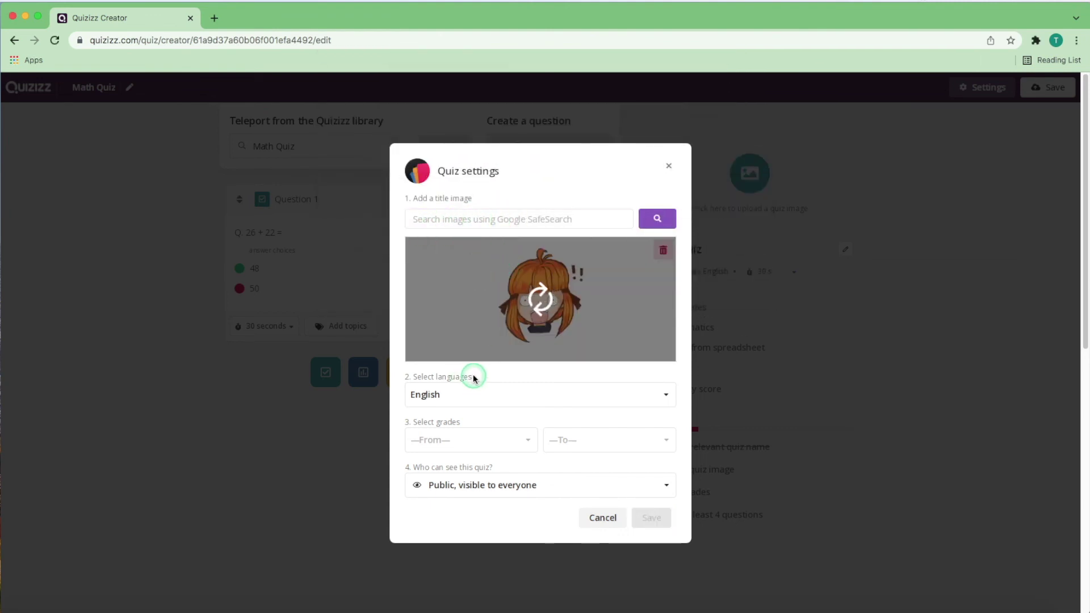
# - Set the grade range to 1st grade and keep visibility Public
pyautogui.click(464, 447)
pyautogui.click(479, 489)
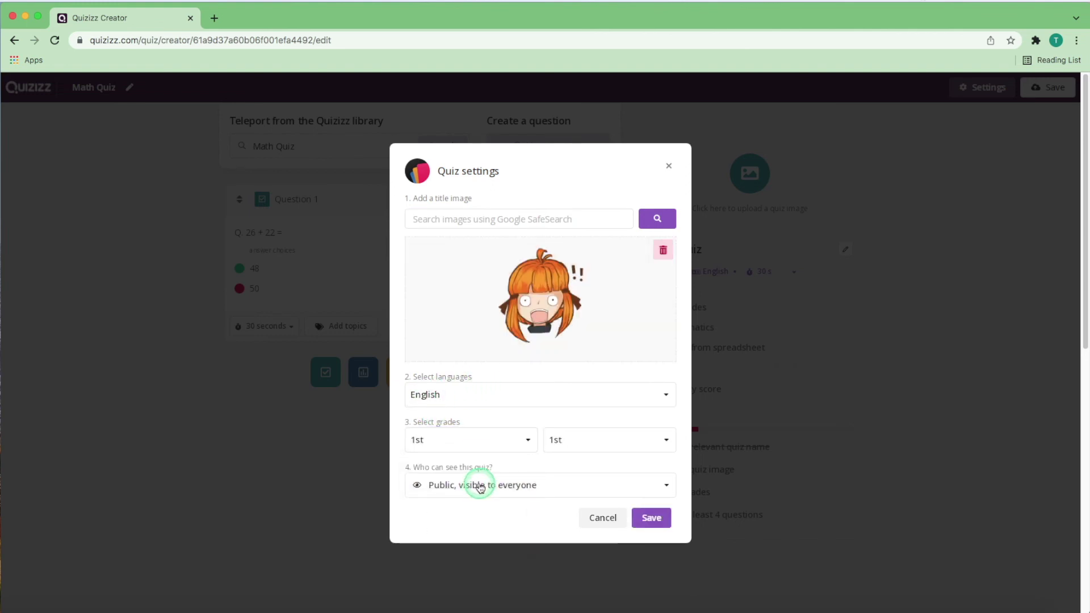
pyautogui.click(449, 484)
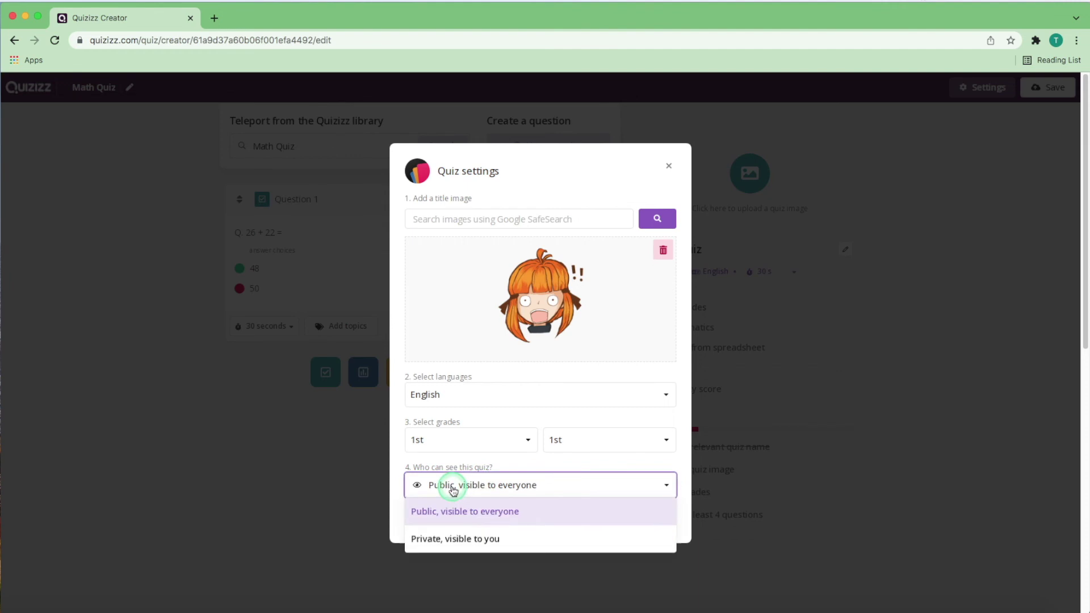
pyautogui.click(490, 462)
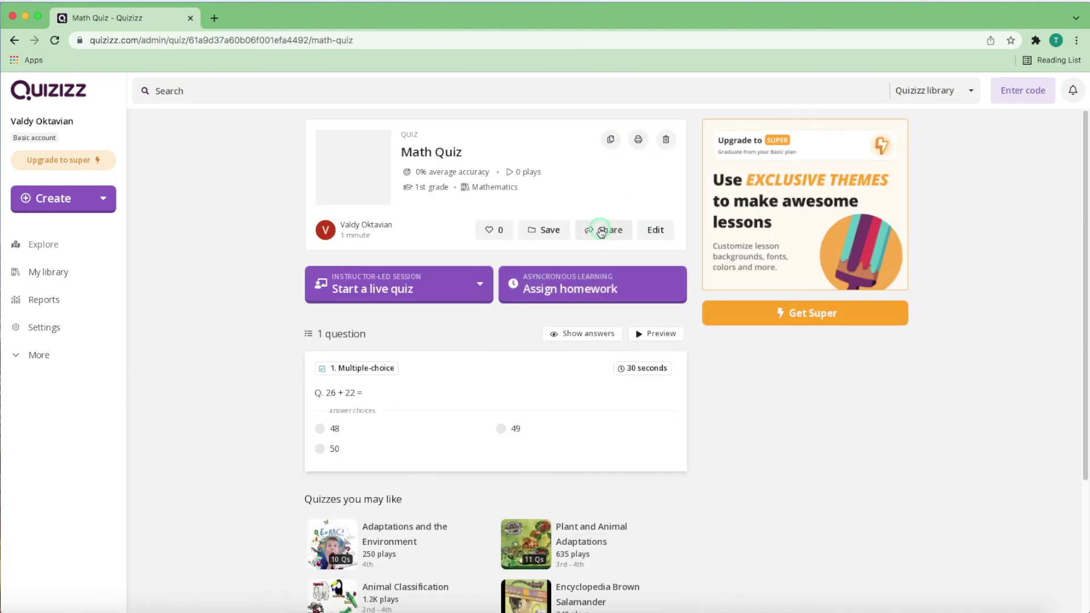
# - Open the Share invite for Math Quiz with its public link
pyautogui.click(601, 231)
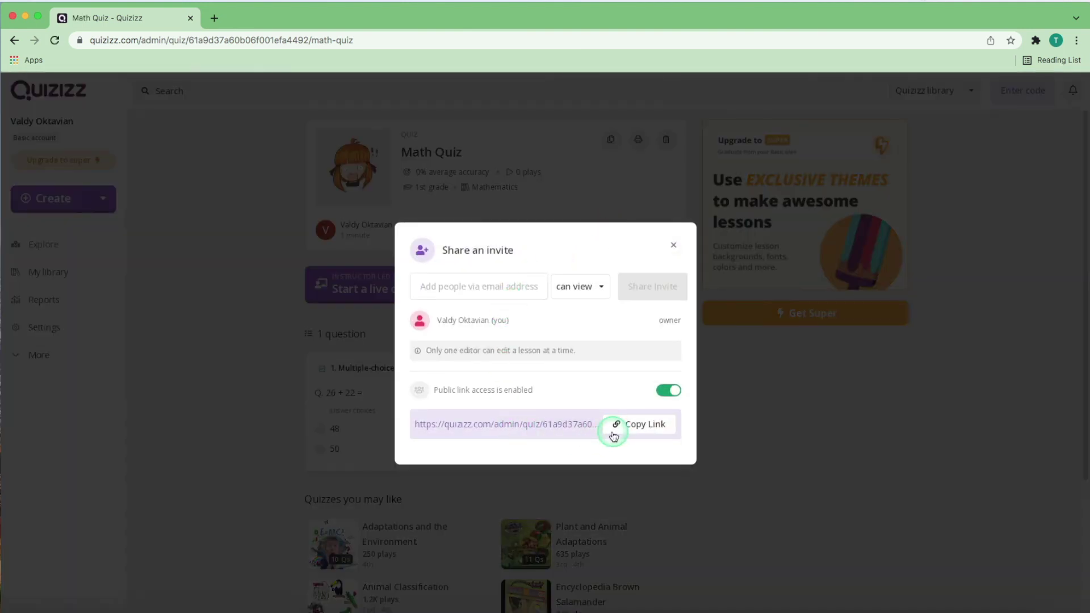